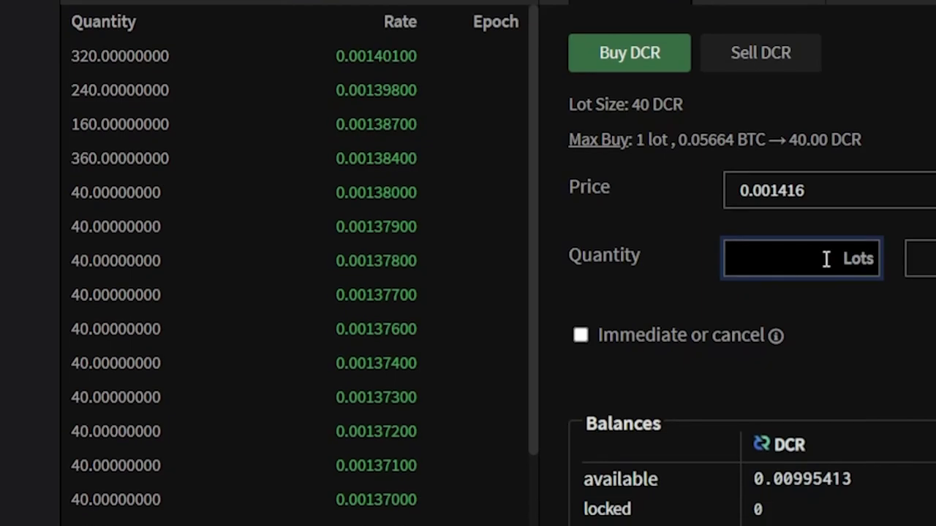
- Set the DCR buy order's quantity to 1 lot
{"action": "type", "text": "1"}
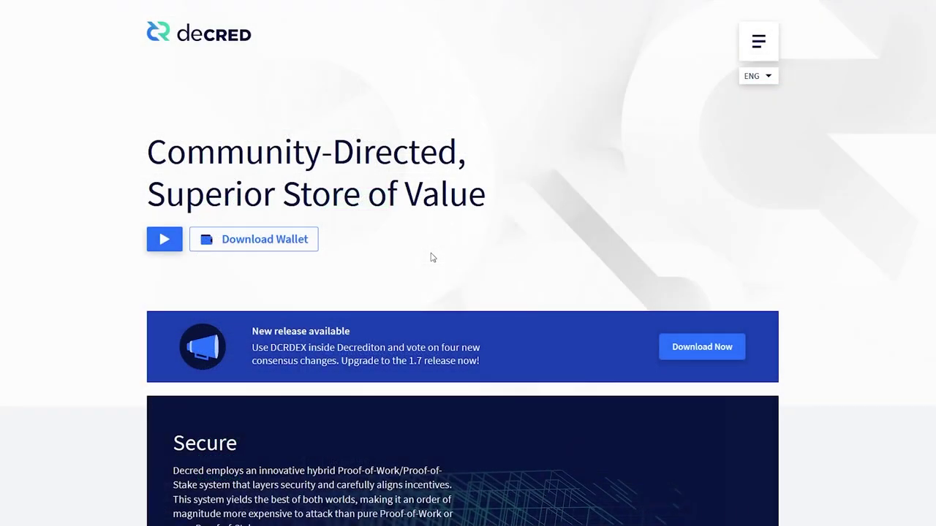
- Open the wallet download page on decred.org and look through the wallets offered there
{"action": "left_click", "coordinate": [261, 247]}
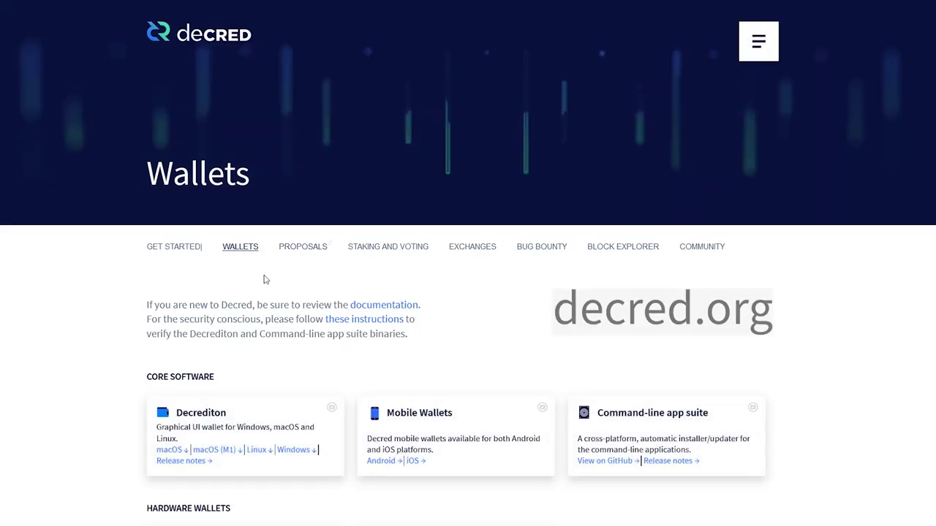
{"action": "scroll", "coordinate": [271, 356], "scroll_direction": "down", "scroll_amount": 2}
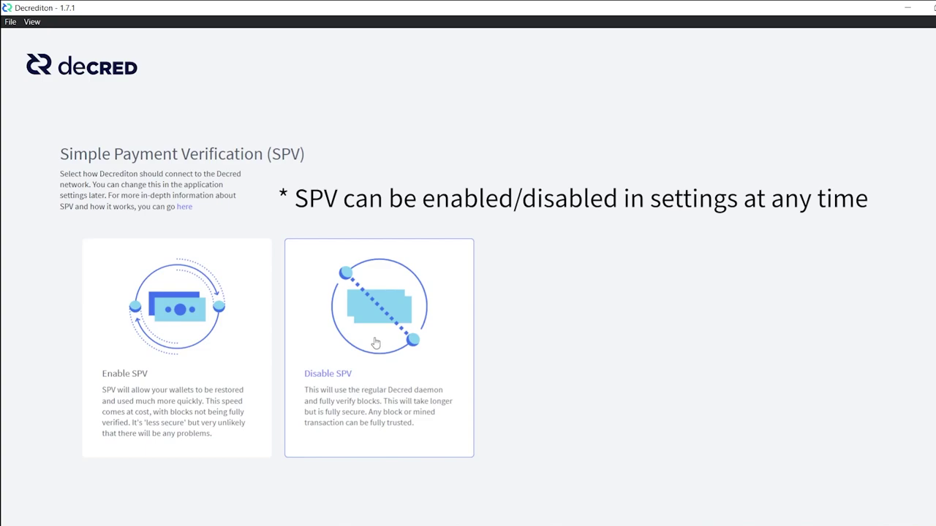
- Switch to Decrediton and choose to disable Simple Payment Verification (SPV) for the network connection
{"action": "left_click", "coordinate": [375, 342]}
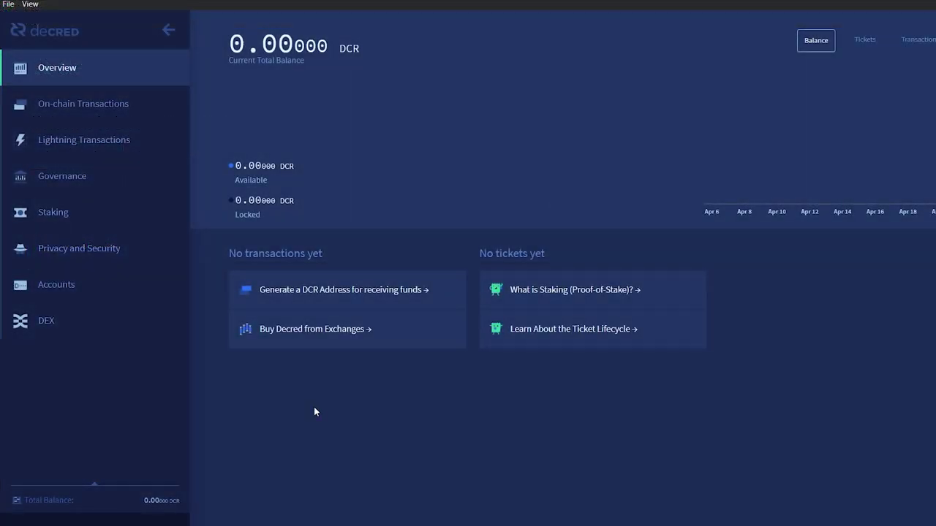
- Enable the DEX feature for the current wallet and accept the required wallet reset
{"action": "left_click", "coordinate": [110, 319]}
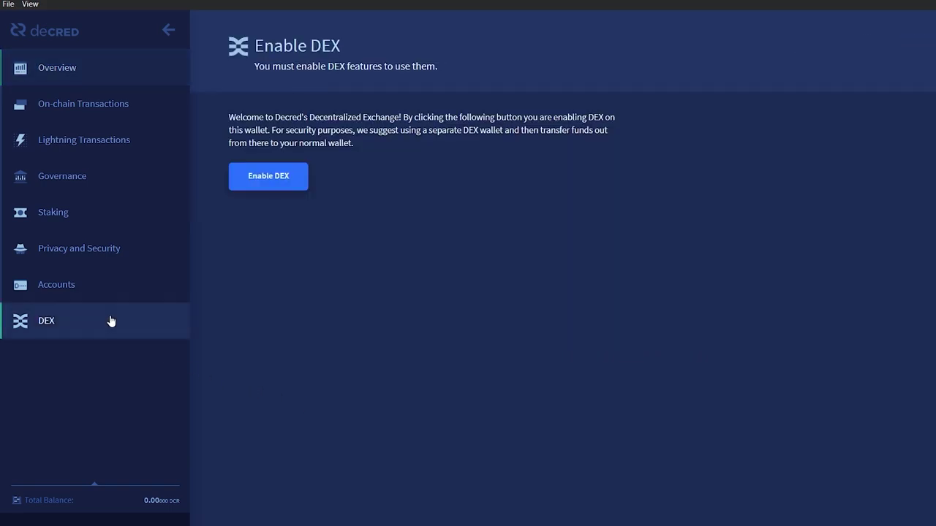
{"action": "left_click", "coordinate": [260, 185]}
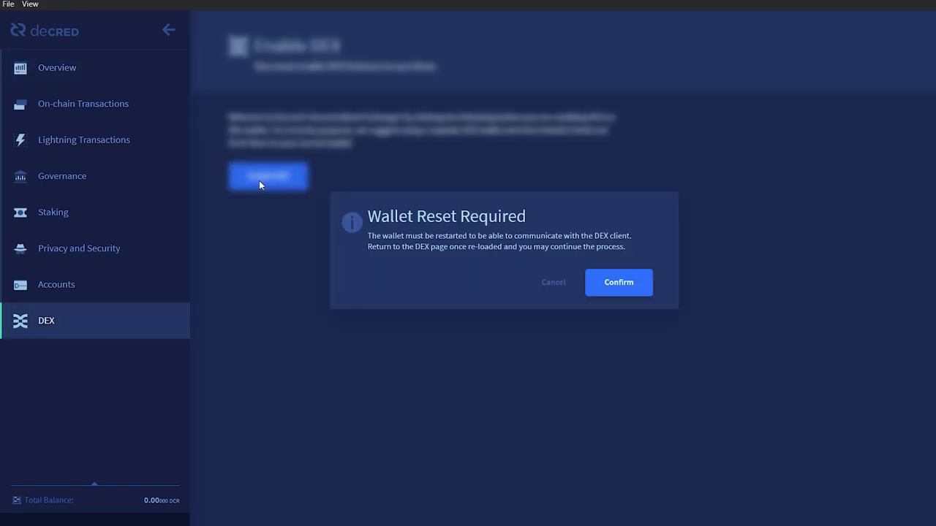
{"action": "left_click", "coordinate": [605, 285]}
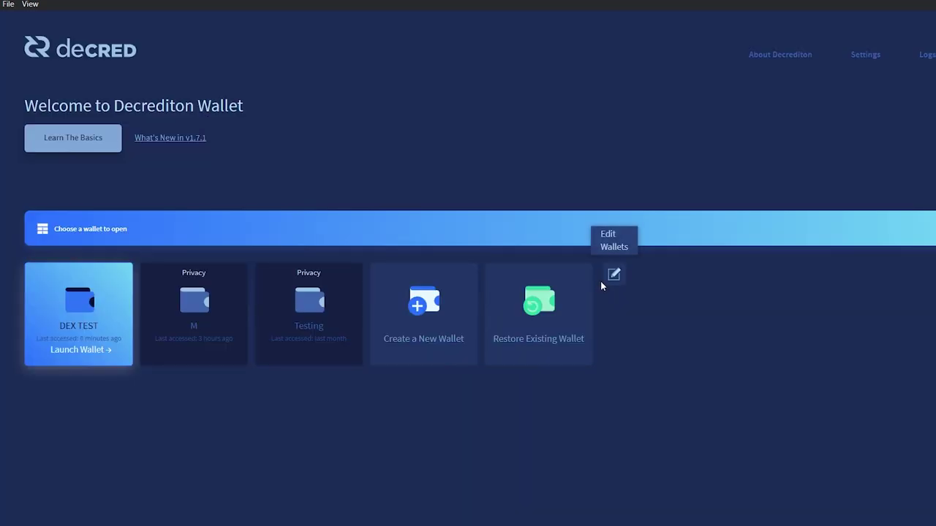
- Launch the DEX TEST wallet again and return to its DEX page
{"action": "left_click", "coordinate": [72, 354]}
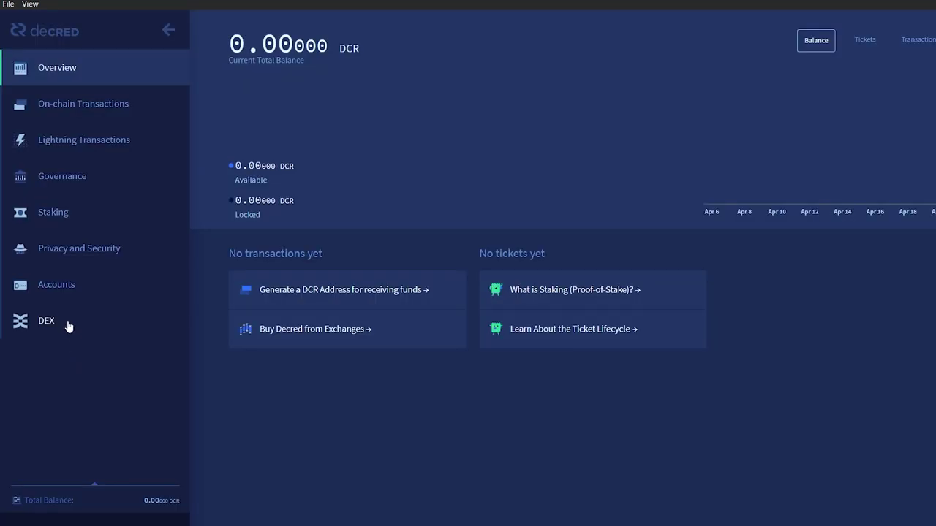
{"action": "left_click", "coordinate": [68, 326]}
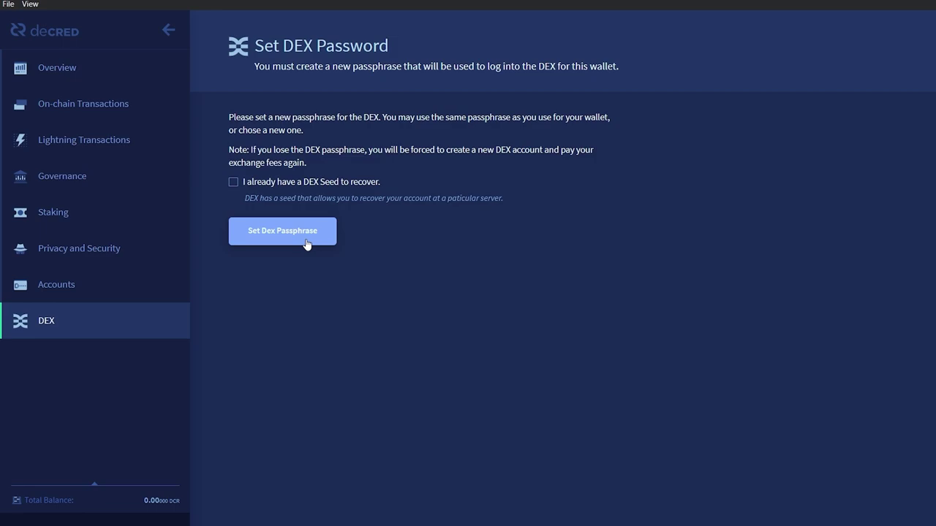
- Set a new DEX passphrase without recovering an existing DEX seed, entering and confirming the passphrase
{"action": "left_click", "coordinate": [251, 183]}
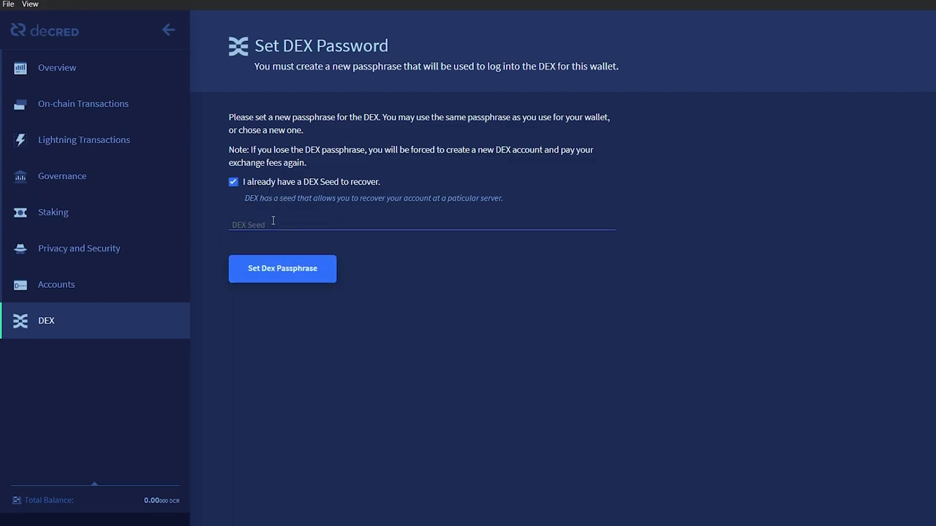
{"action": "left_click", "coordinate": [235, 182]}
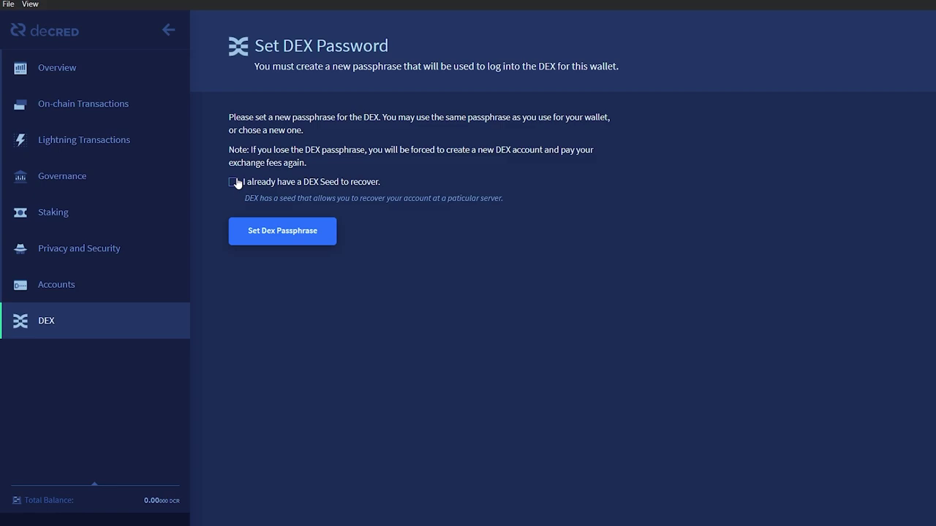
{"action": "left_click", "coordinate": [269, 241]}
{"action": "type", "text": "xxxxxxxxxxx"}
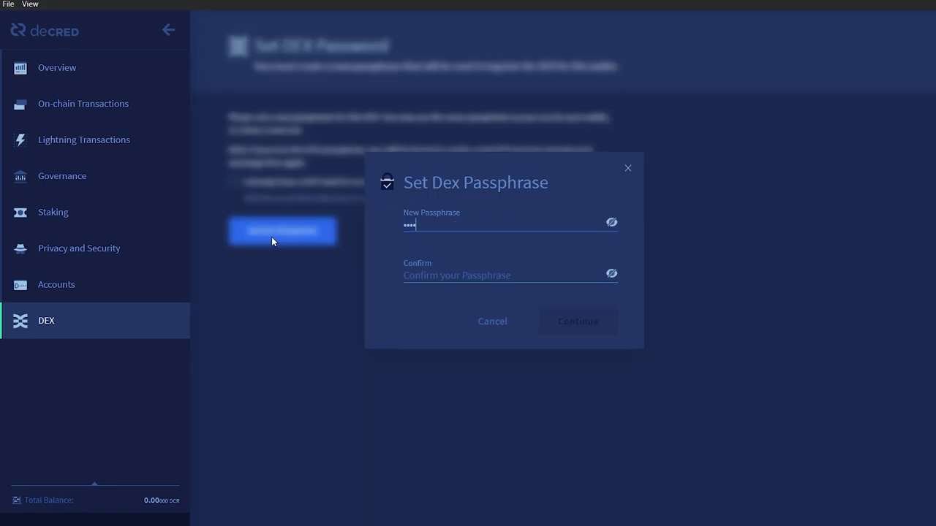
{"action": "left_click", "coordinate": [449, 272]}
{"action": "type", "text": "xxxxxxxxxxx"}
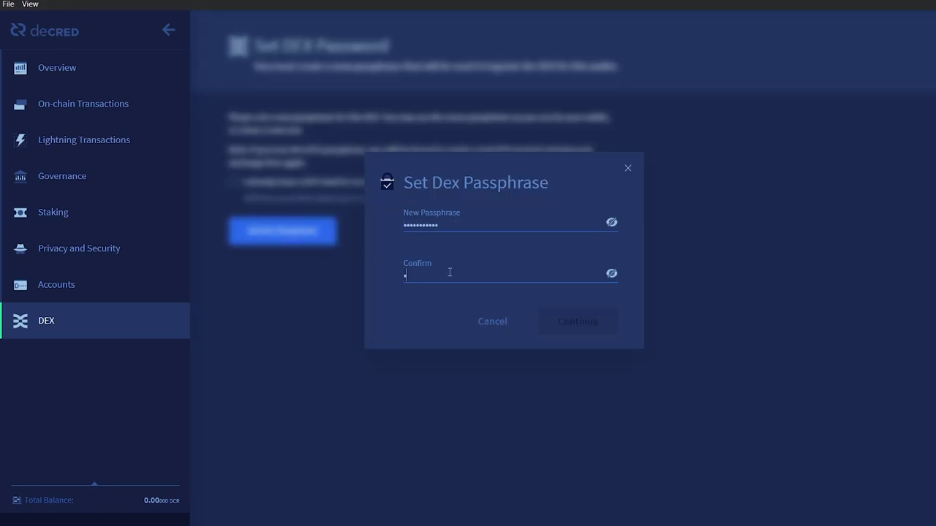
{"action": "key", "text": "Return"}
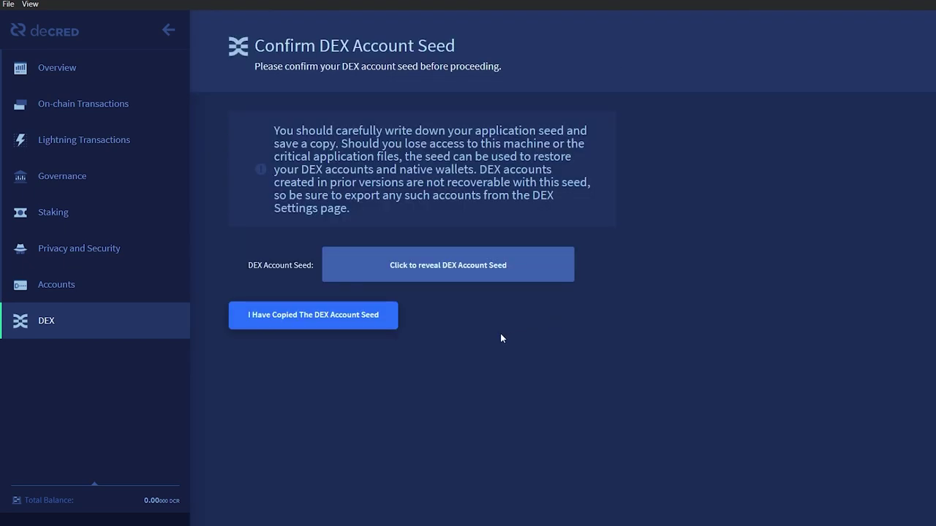
- Reveal and hide the DEX account seed, and acknowledge that it has been copied
{"action": "left_click", "coordinate": [448, 272]}
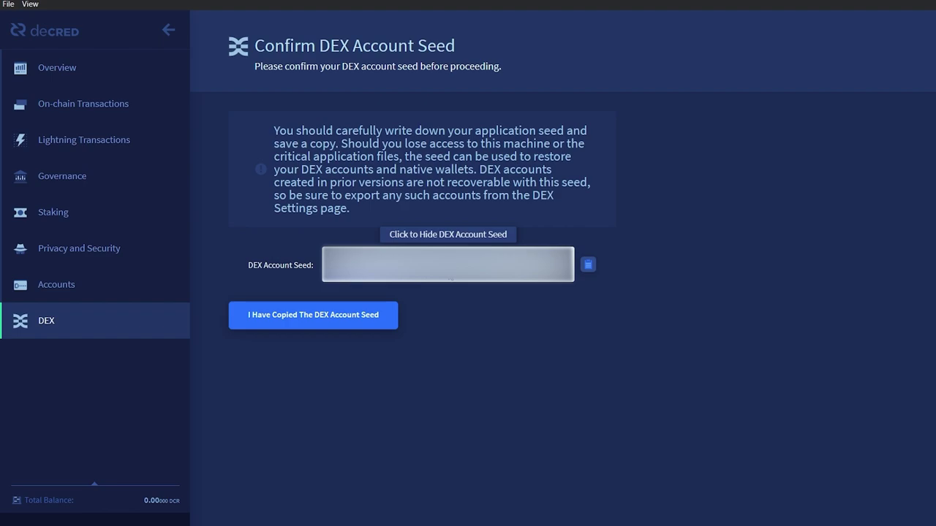
{"action": "left_click", "coordinate": [451, 274]}
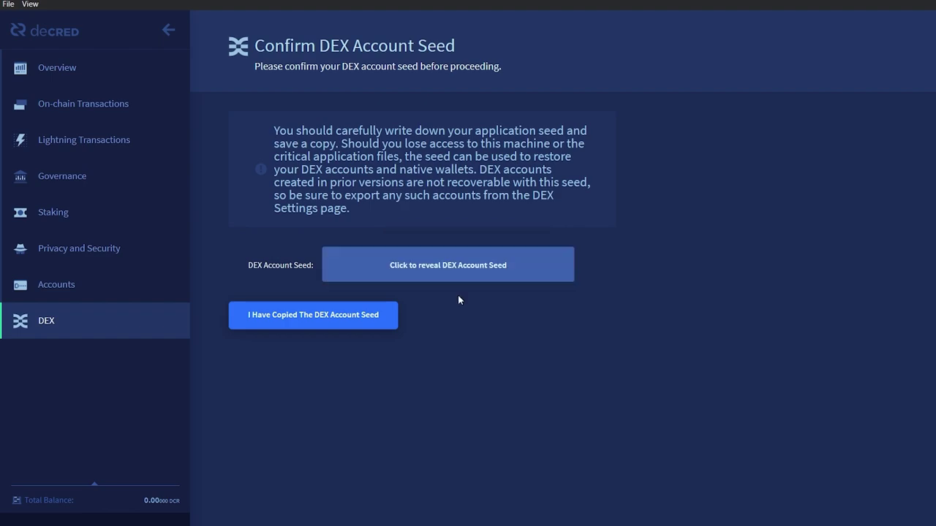
{"action": "left_click", "coordinate": [374, 319]}
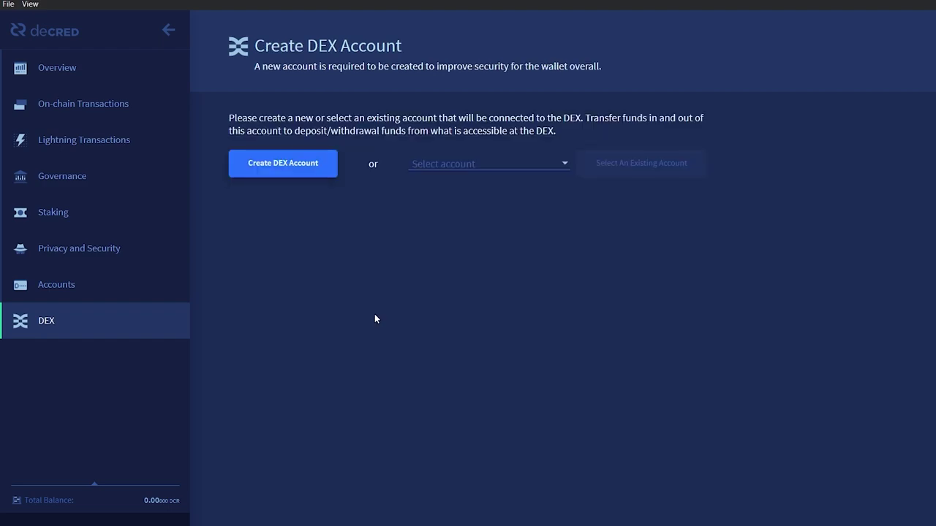
- Create a new wallet account named DEX for the exchange, authorising it with the private passphrase
{"action": "left_click", "coordinate": [306, 176]}
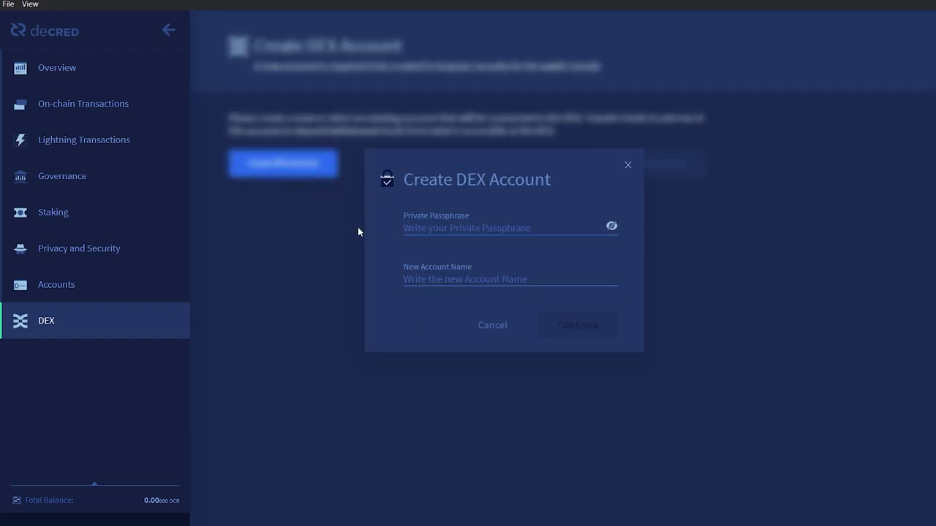
{"action": "type", "text": "••••••••••"}
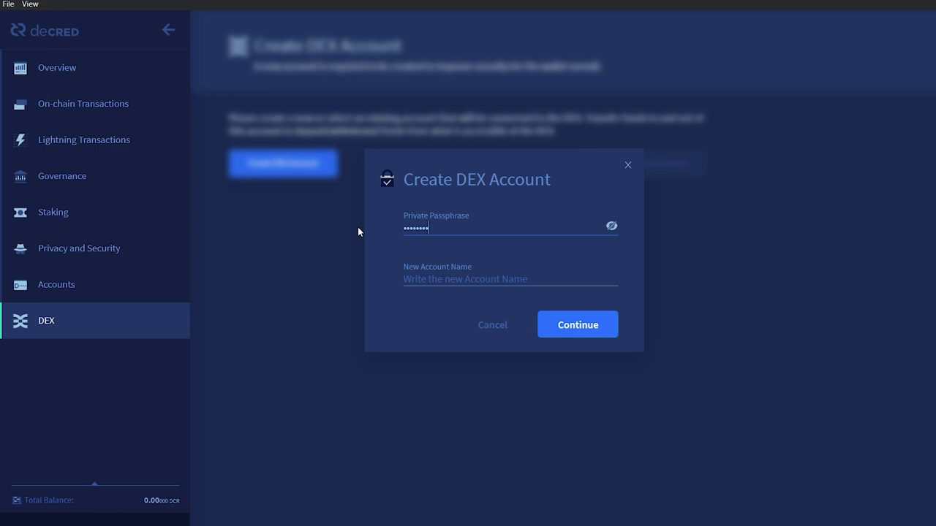
{"action": "key", "text": "Tab"}
{"action": "type", "text": "DEX"}
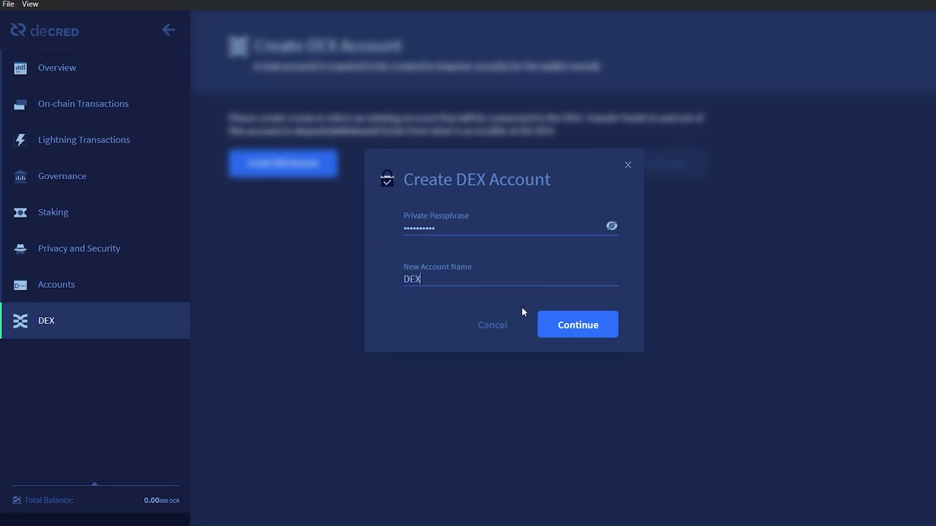
{"action": "left_click", "coordinate": [568, 324]}
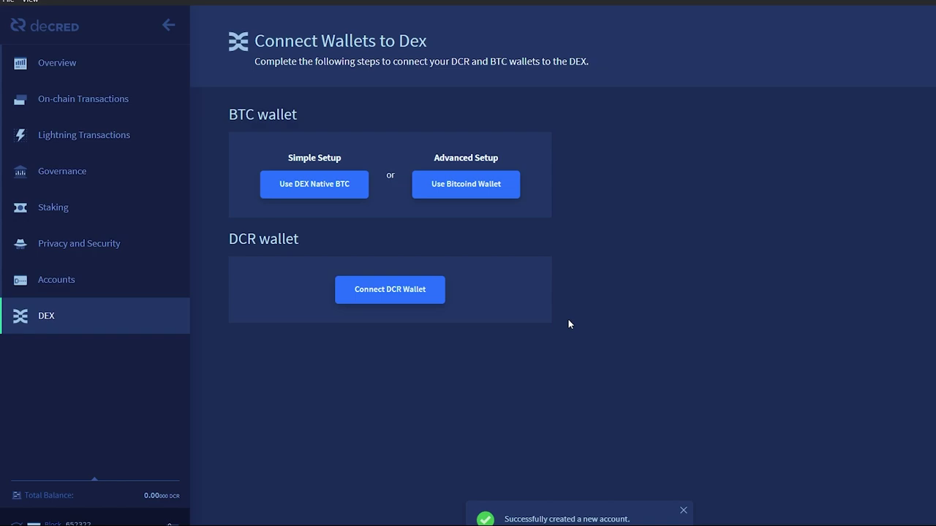
- Choose the DEX native BTC wallet and connect the DCR wallet using the private passphrase and the DEX passphrase
{"action": "left_click", "coordinate": [344, 198]}
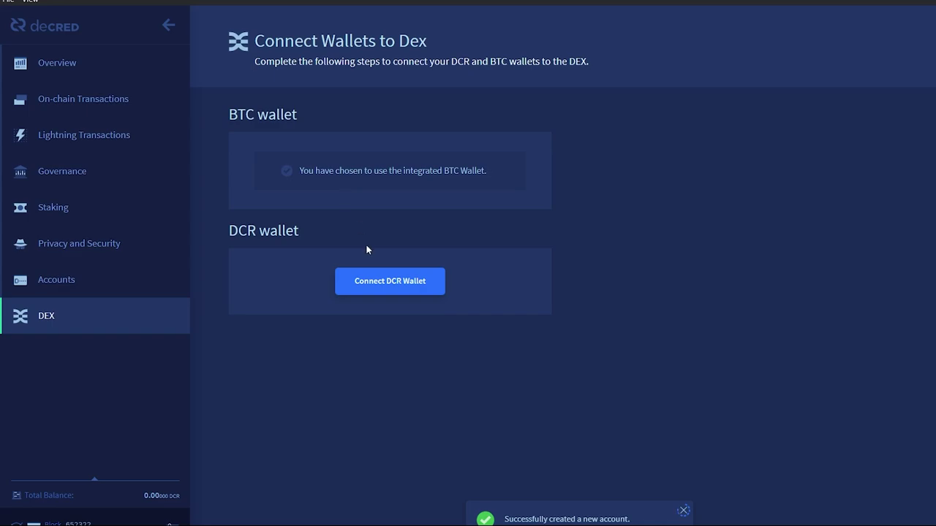
{"action": "left_click", "coordinate": [377, 283]}
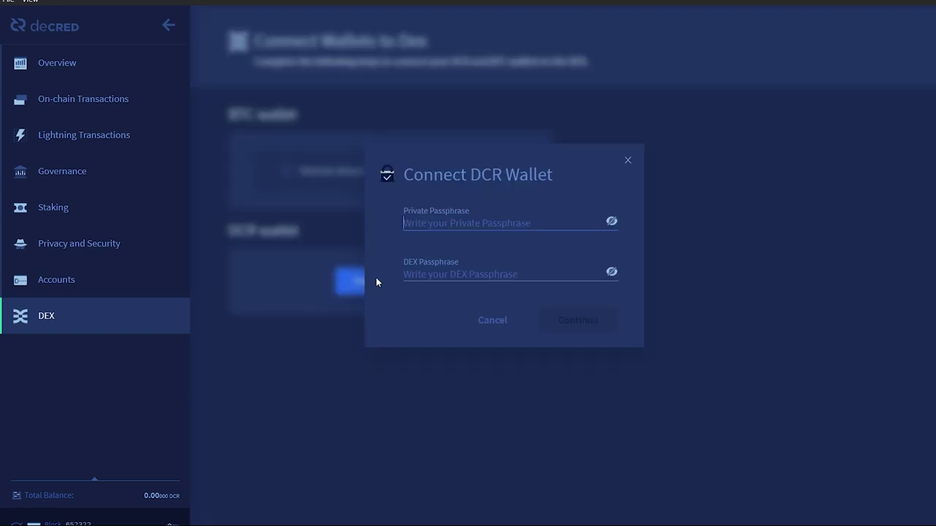
{"action": "left_click", "coordinate": [415, 228]}
{"action": "type", "text": "***********"}
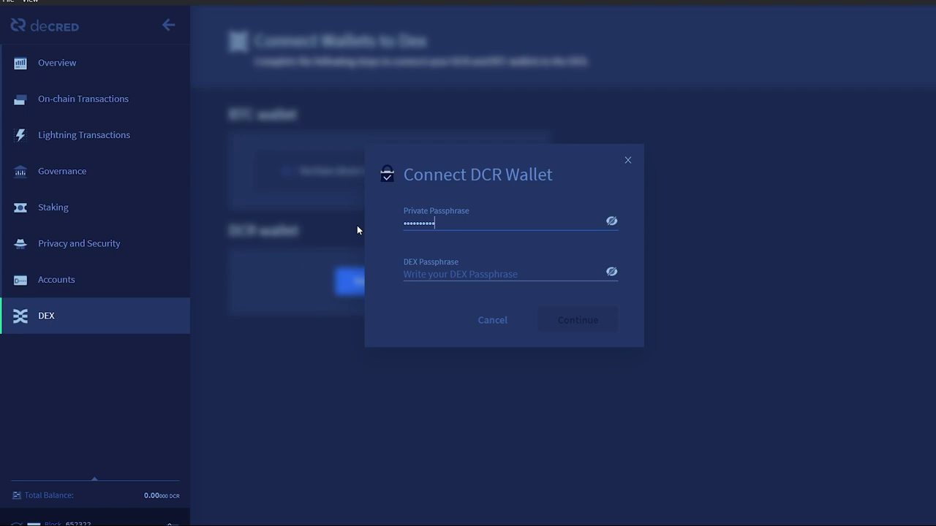
{"action": "left_click", "coordinate": [465, 279]}
{"action": "type", "text": "************"}
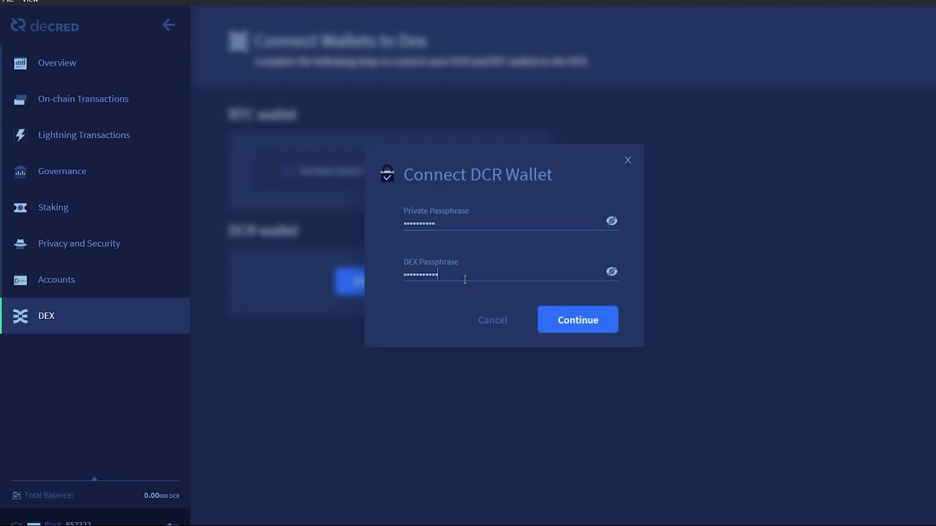
{"action": "left_click", "coordinate": [566, 323]}
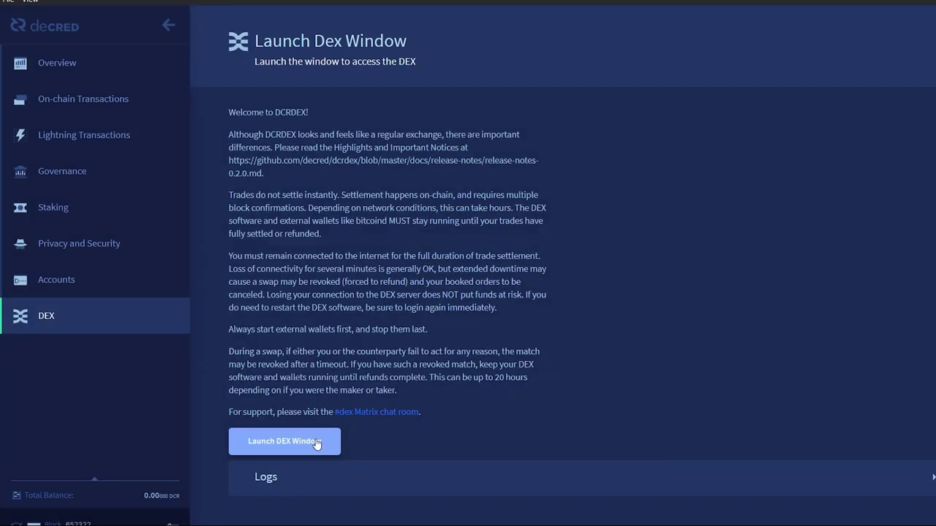
- Launch the DEX window and log in to DCRDEX with the DEX password
{"action": "left_click", "coordinate": [315, 444]}
{"action": "type", "text": "••••••"}
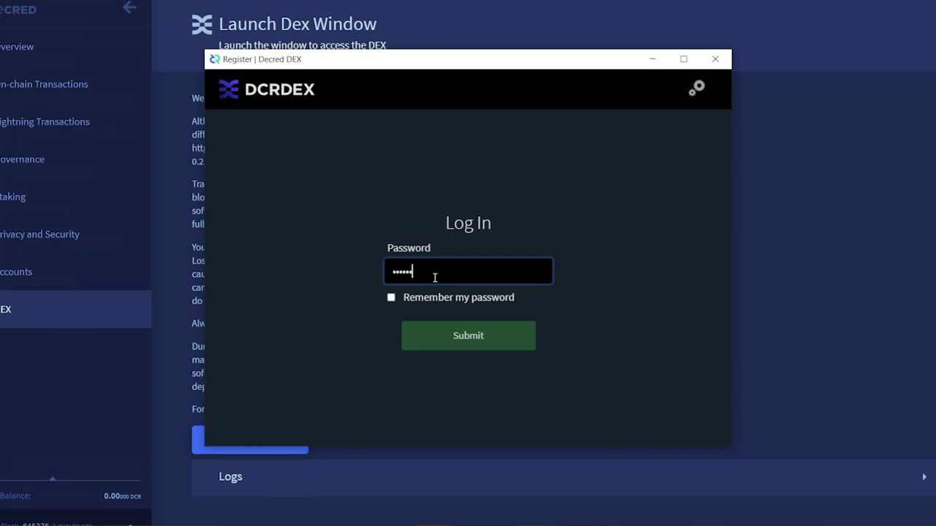
{"action": "type", "text": "•••••••••"}
{"action": "left_click", "coordinate": [432, 337]}
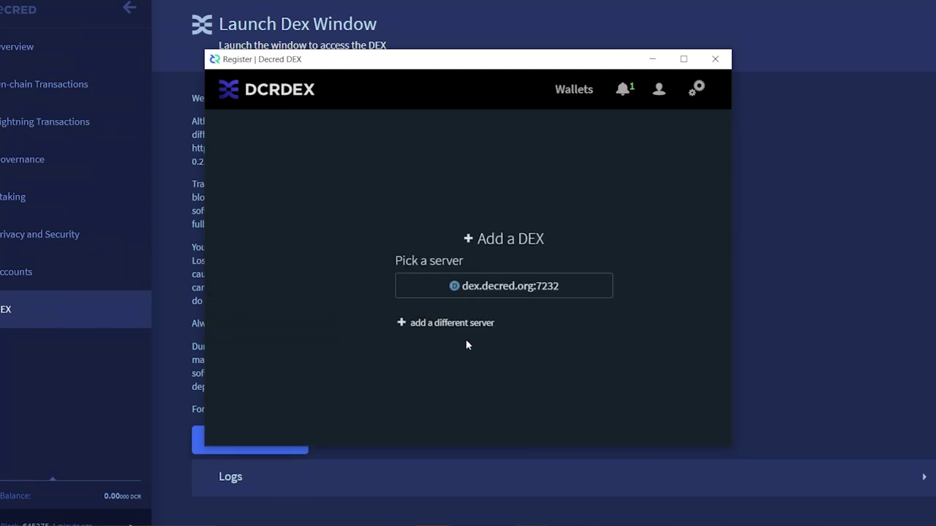
- Pick the dex.decred.org:7232 server and choose to pay its 0.10 DCR registration fee from the DCR wallet
{"action": "left_click", "coordinate": [452, 287]}
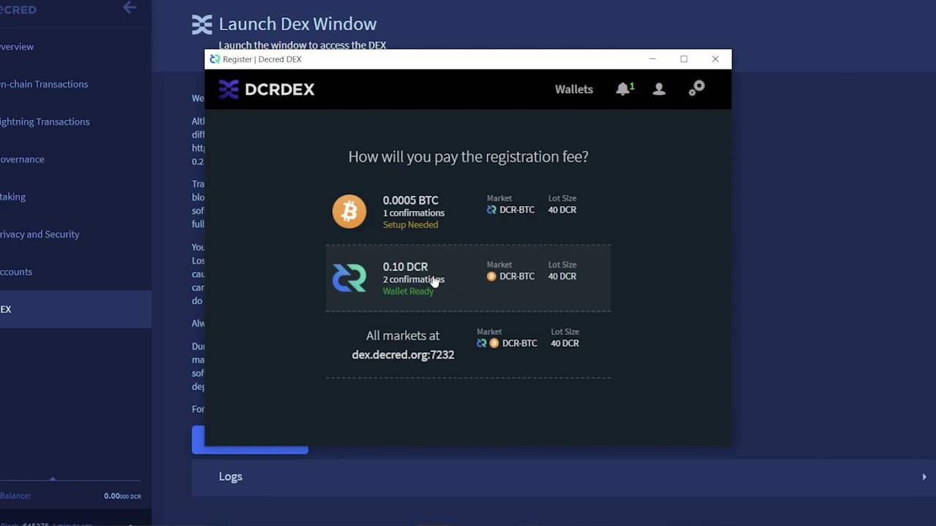
{"action": "left_click", "coordinate": [433, 282]}
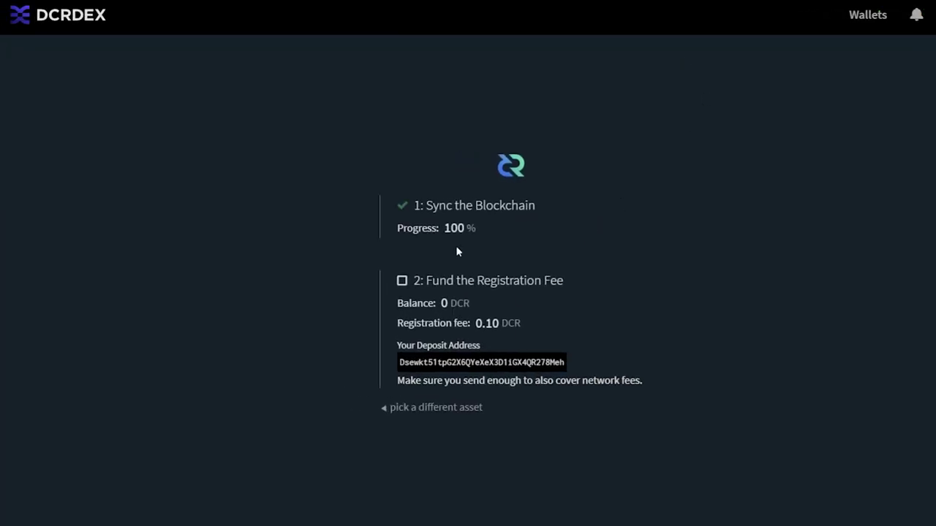
- Select the DCR deposit address for funding the fee, and submit the registration with the 0.10 DCR payment
{"action": "double_click", "coordinate": [467, 362]}
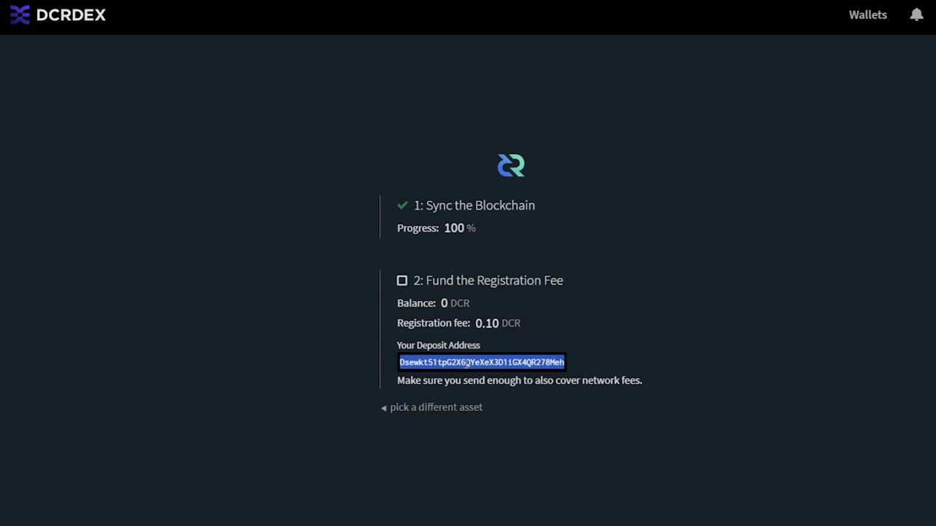
{"action": "left_click", "coordinate": [596, 338]}
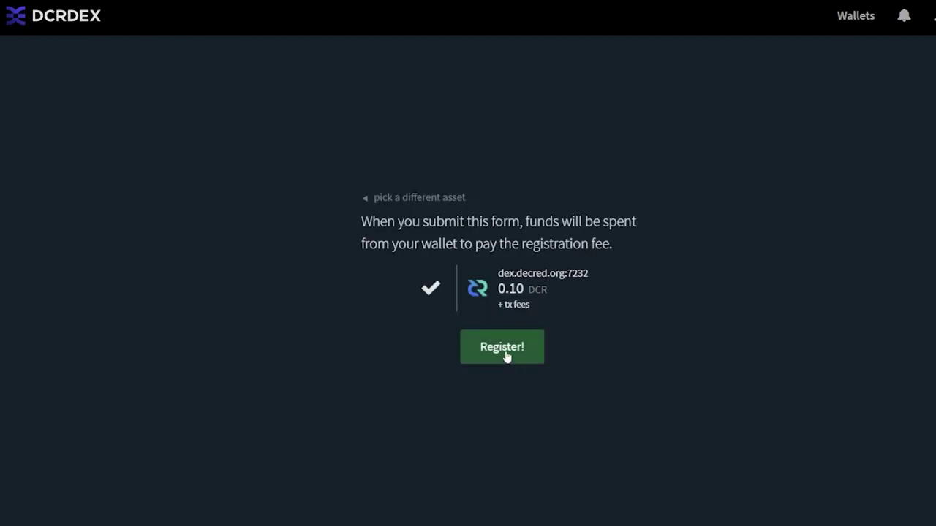
{"action": "left_click", "coordinate": [506, 355]}
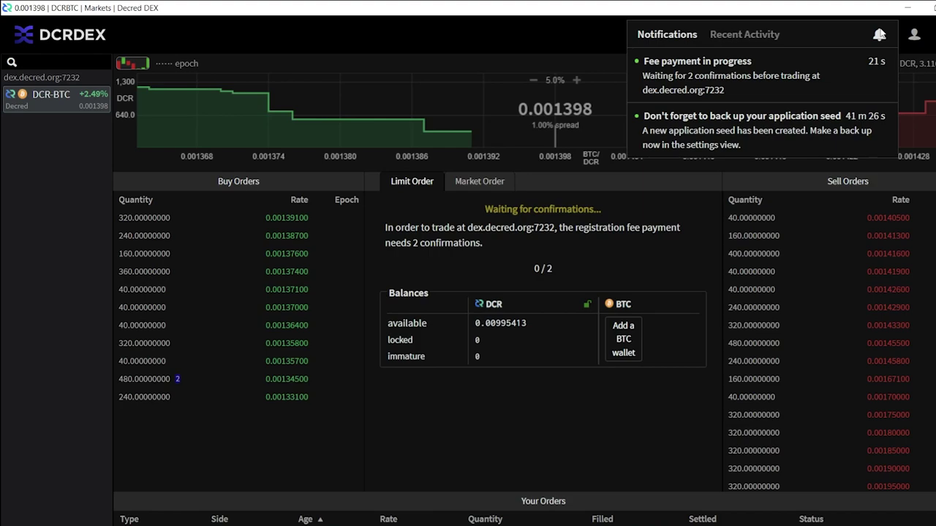
- Check the DCRDEX notifications about the registration fee payment and close the notification list
{"action": "left_click", "coordinate": [880, 35]}
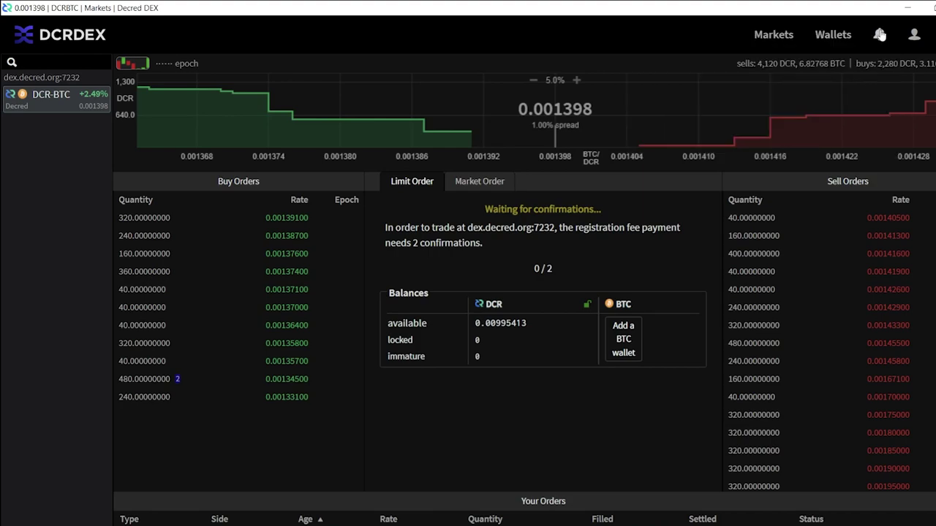
{"action": "left_click", "coordinate": [880, 34]}
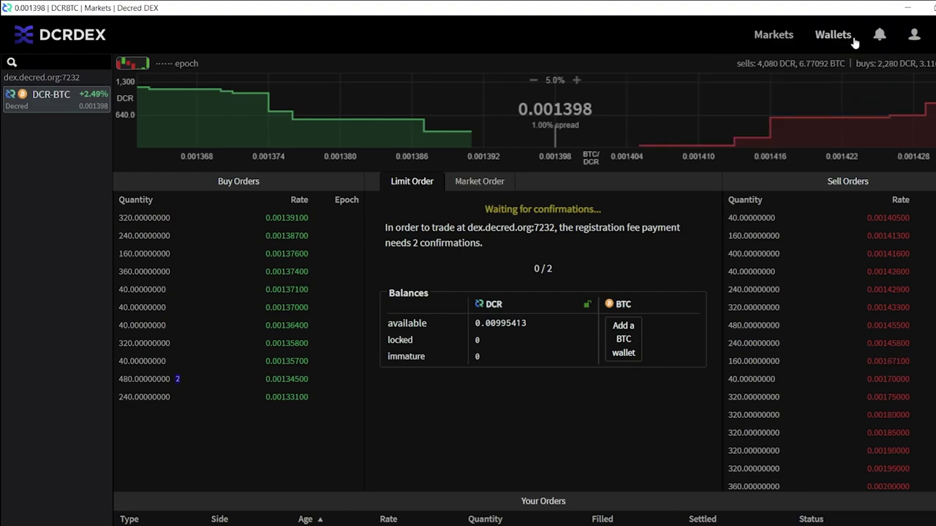
- Create a native Bitcoin wallet in DCRDEX, authorizing it with the app password, and check its sync status
{"action": "left_click", "coordinate": [831, 36]}
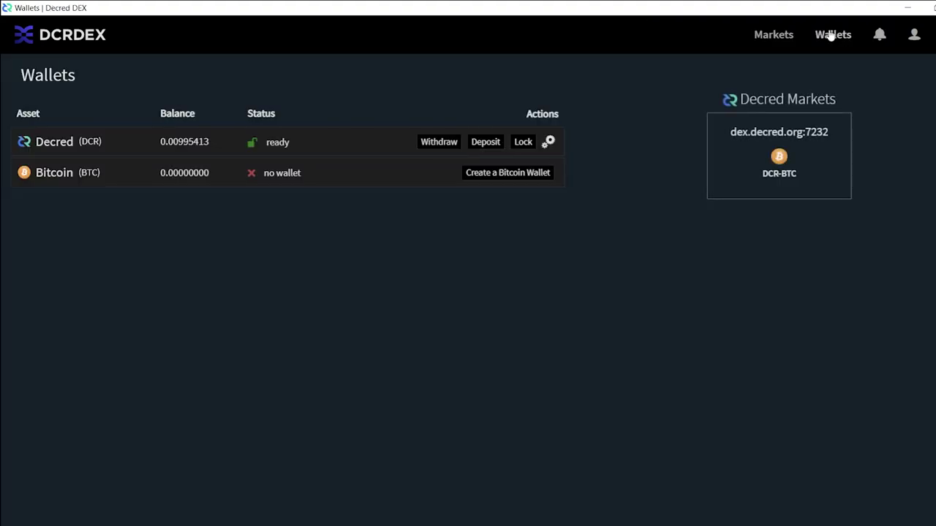
{"action": "left_click", "coordinate": [488, 177]}
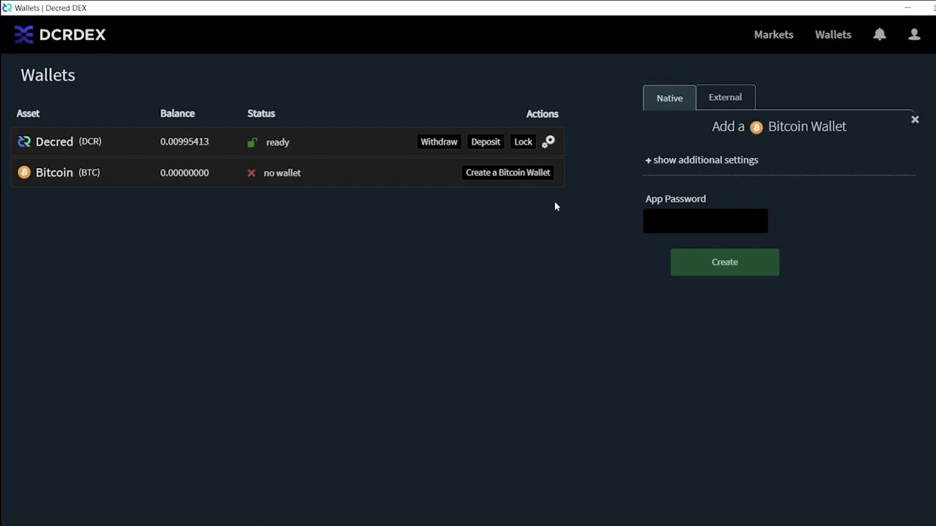
{"action": "left_click", "coordinate": [717, 233]}
{"action": "type", "text": "********"}
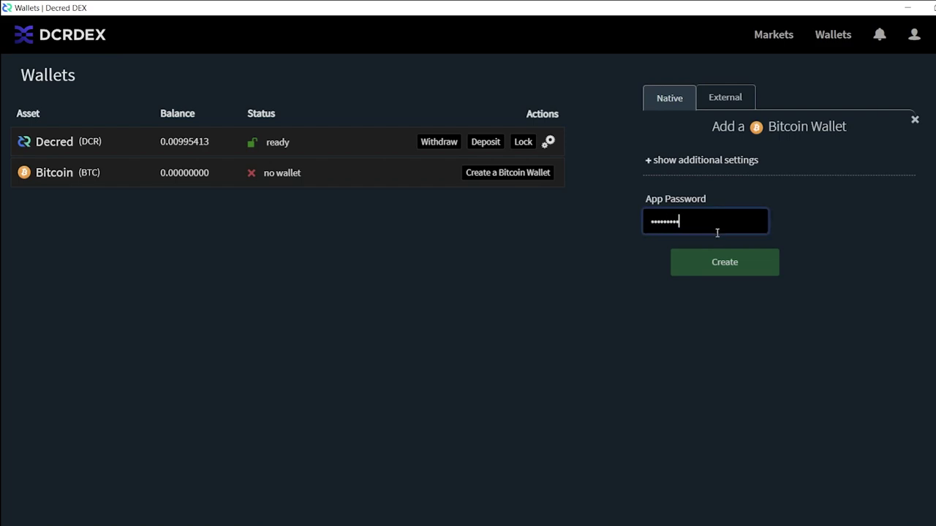
{"action": "key", "text": "Return"}
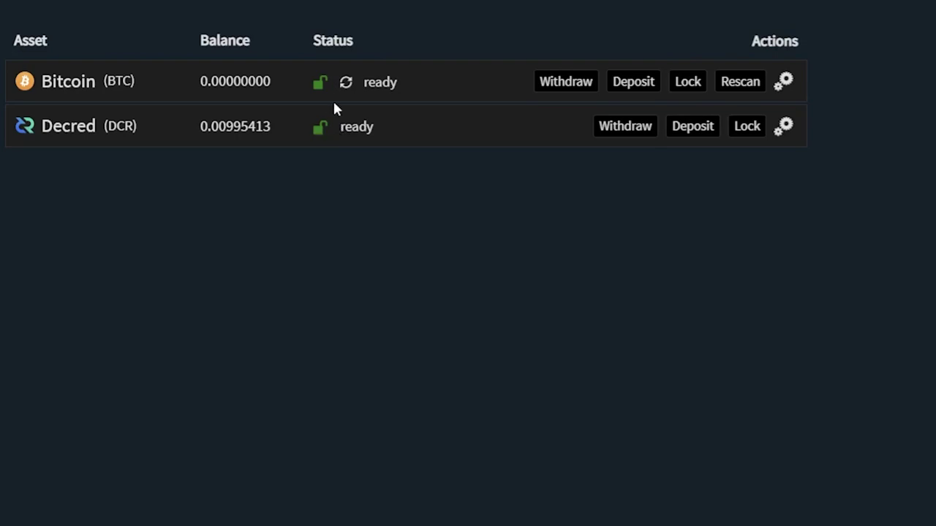
{"action": "mouse_move", "coordinate": [345, 84]}
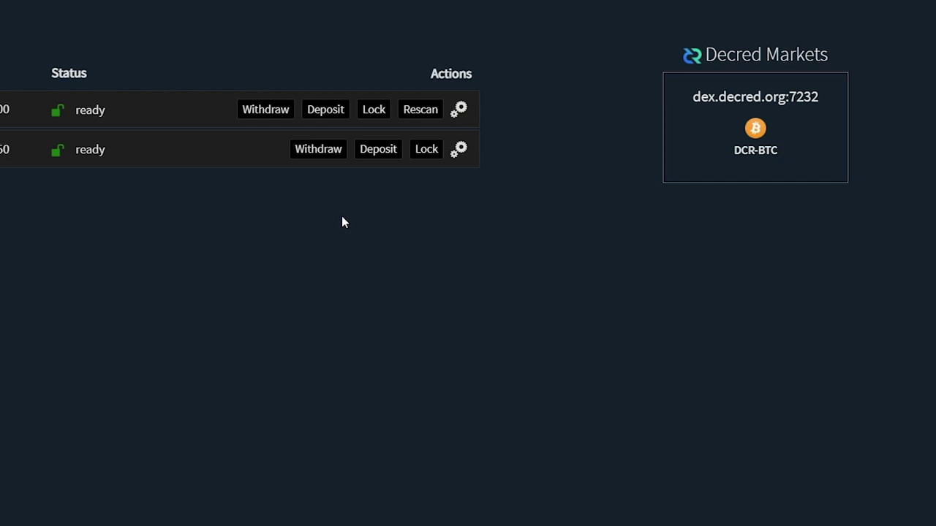
- Show the Bitcoin wallet's deposit address and select the whole address for copying
{"action": "left_click", "coordinate": [327, 113]}
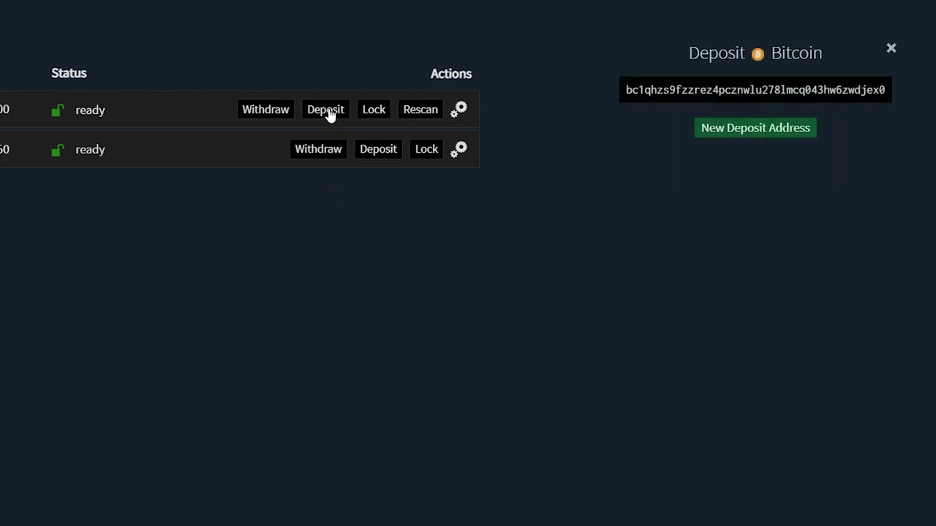
{"action": "double_click", "coordinate": [799, 89]}
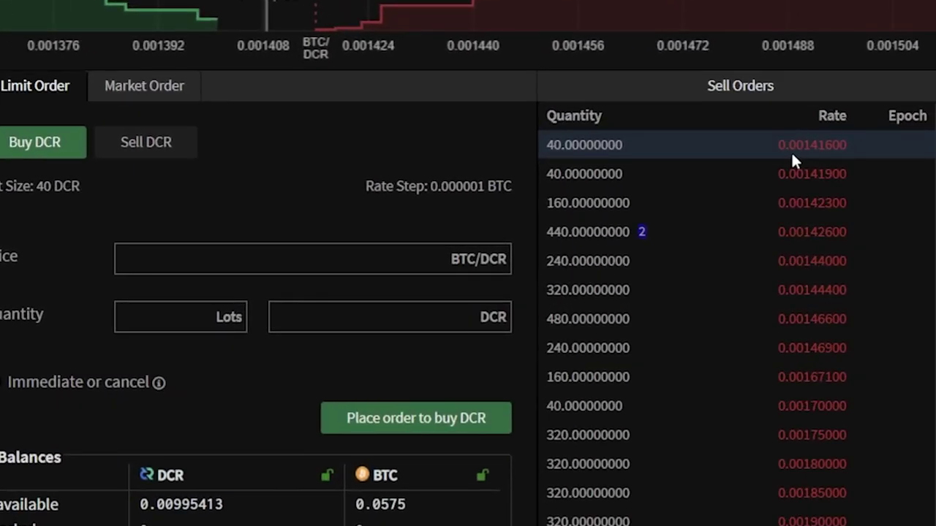
- Place a limit order to buy 1 lot (40 DCR) at 0.001416 BTC/DCR and authorize it with the app password
{"action": "left_click", "coordinate": [793, 152]}
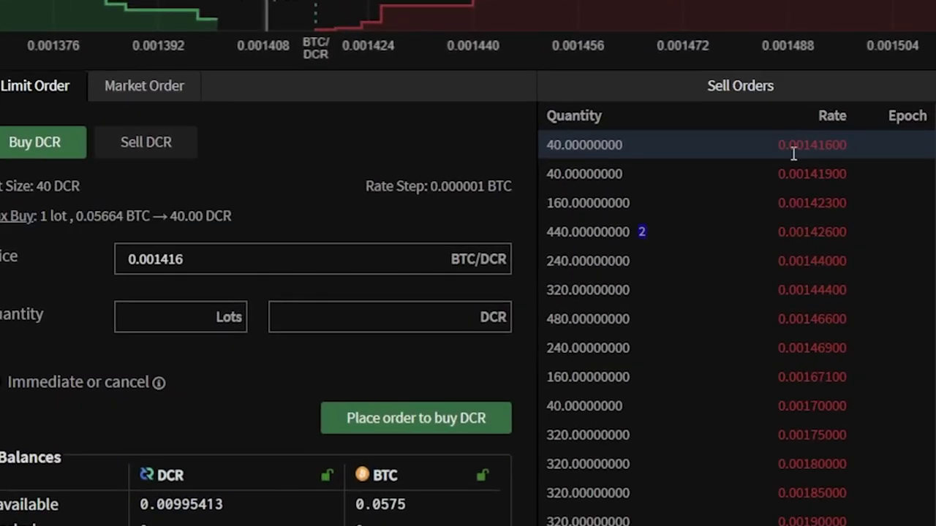
{"action": "left_click", "coordinate": [193, 317]}
{"action": "type", "text": "1"}
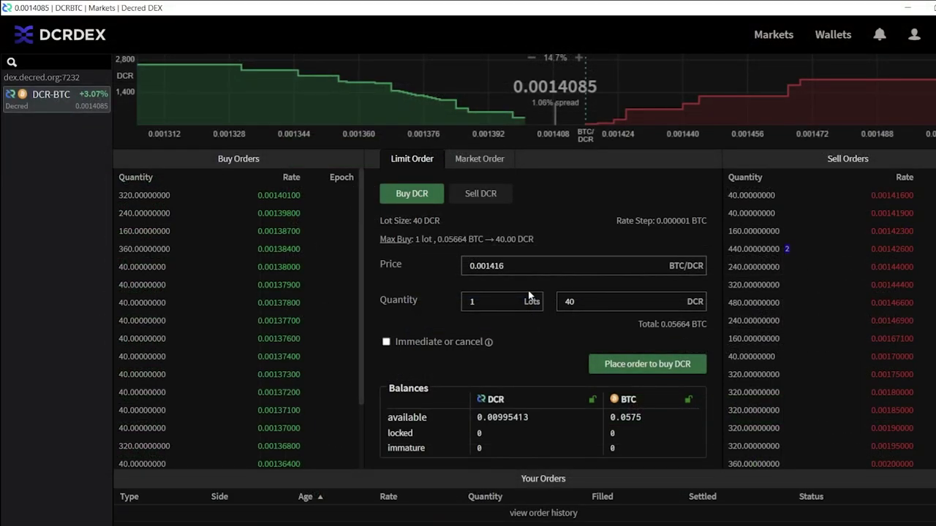
{"action": "left_click", "coordinate": [621, 366]}
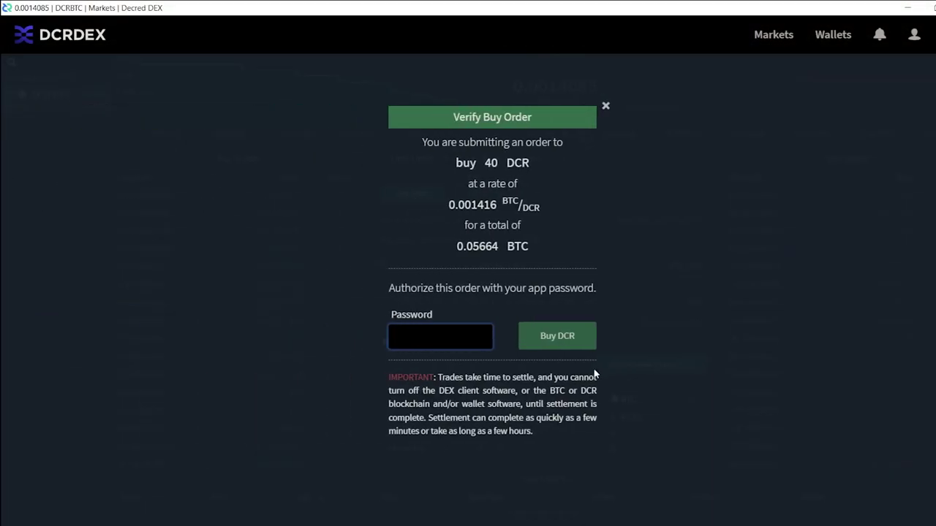
{"action": "type", "text": "•••••••••••••••"}
{"action": "left_click", "coordinate": [574, 347]}
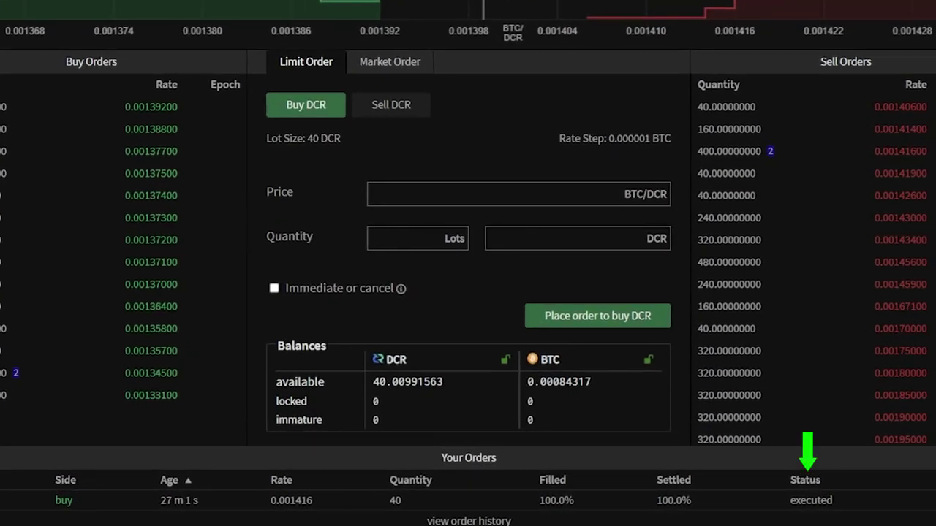
- Open the order history and examine the 40 DCR limit buy order's fees and match details
{"action": "left_click", "coordinate": [660, 521]}
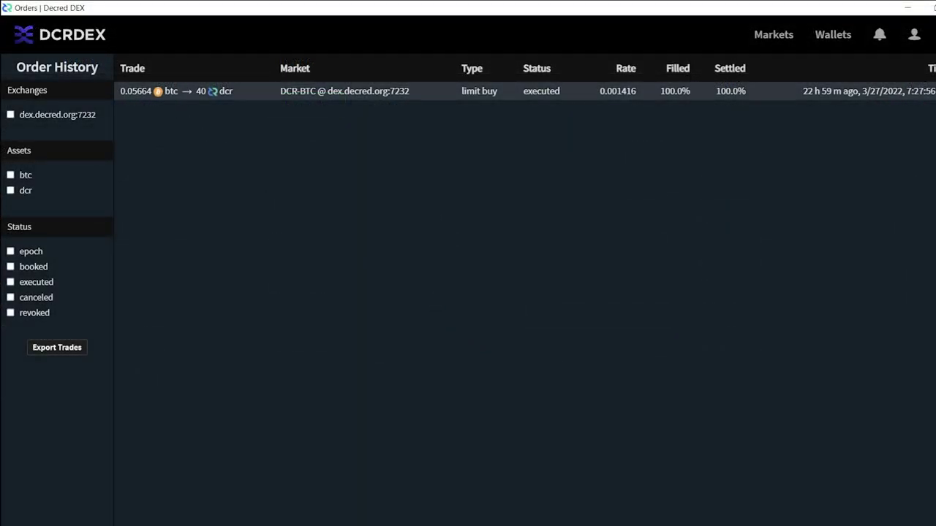
{"action": "left_click", "coordinate": [183, 91]}
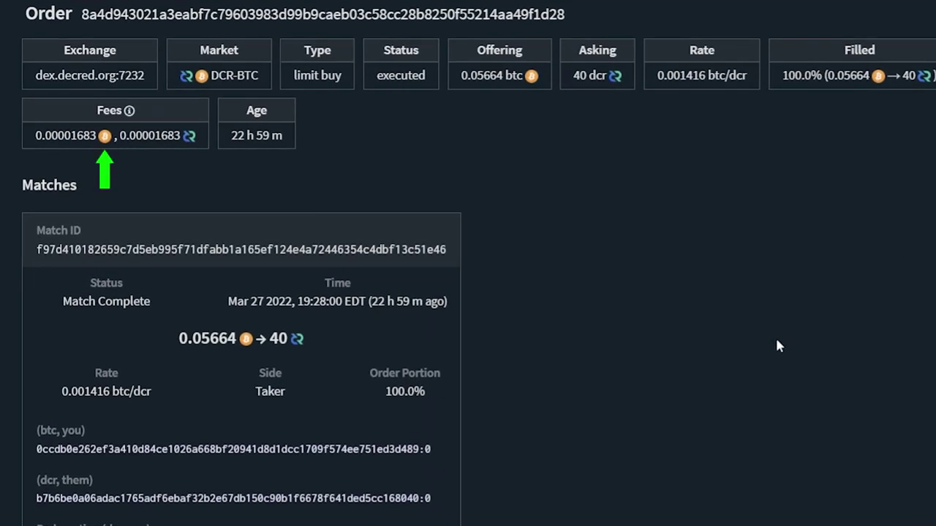
{"action": "scroll", "coordinate": [777, 342], "scroll_direction": "down", "scroll_amount": 1}
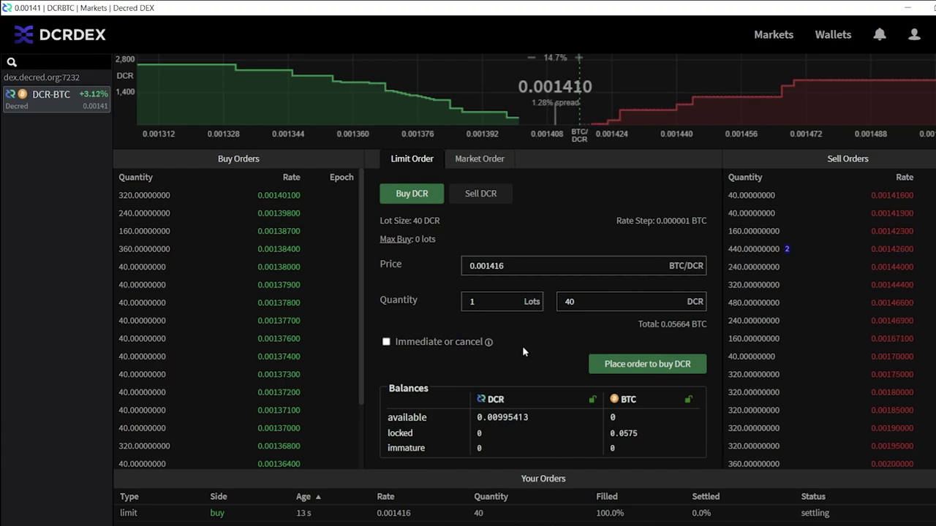
- Look through the decred/dcrdex repository on GitHub and the swap-stage explanations in the DCR DEX chat room
{"action": "scroll", "coordinate": [431, 432], "scroll_direction": "down", "scroll_amount": 1}
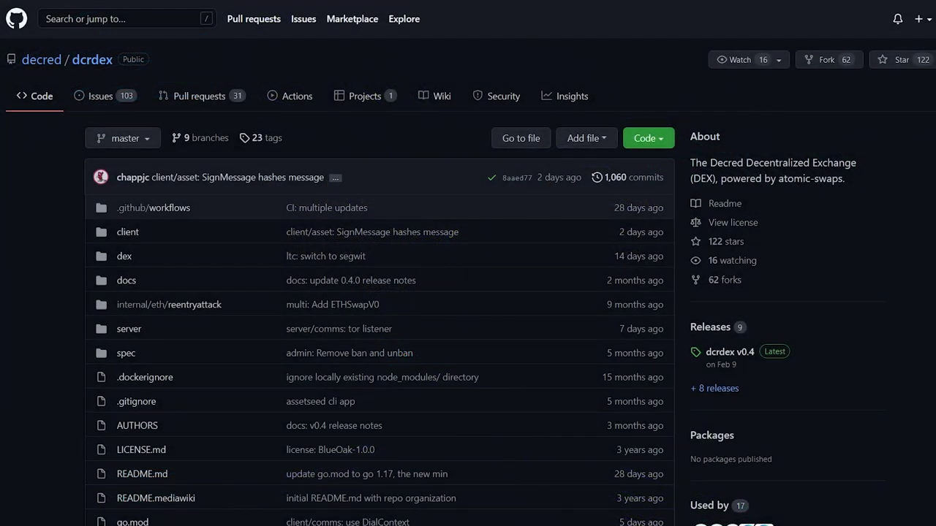
{"action": "scroll", "coordinate": [380, 293], "scroll_direction": "down", "scroll_amount": 8}
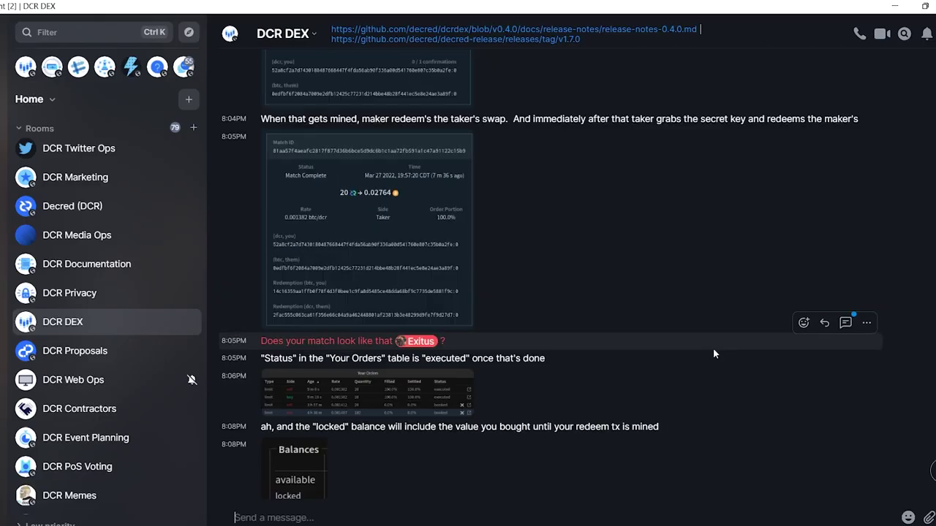
{"action": "scroll", "coordinate": [713, 349], "scroll_direction": "up", "scroll_amount": 3}
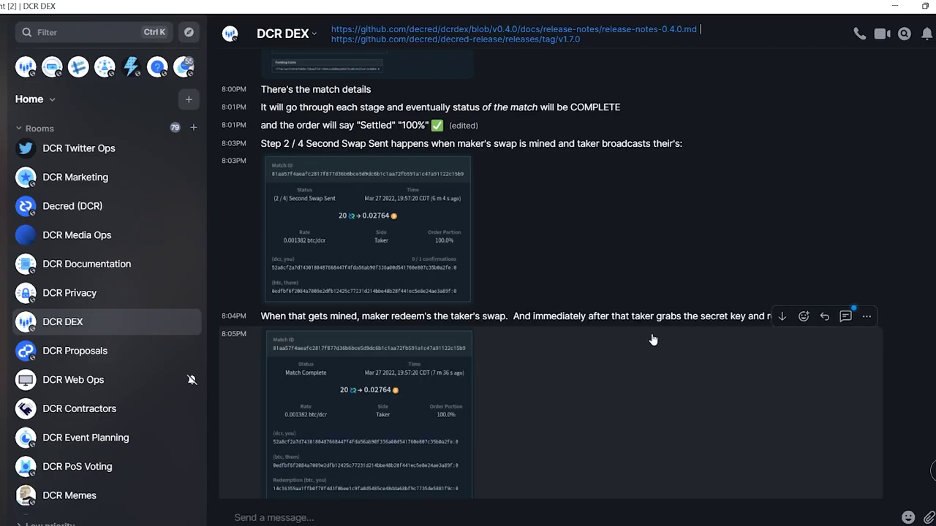